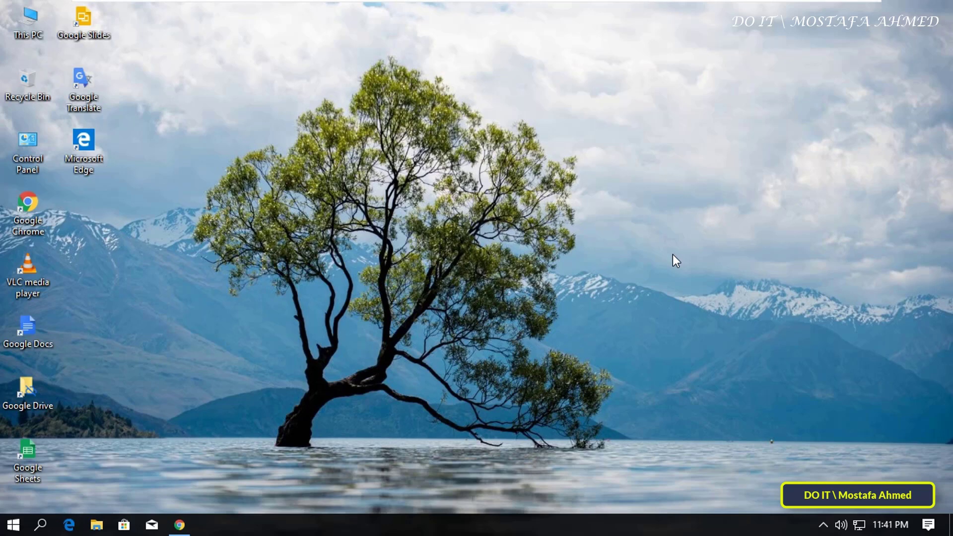
# Search Google for 'vpn radmin download' and start the Free Download on radmin-vpn.com
pyautogui.click(183, 527)
pyautogui.click(480, 208)
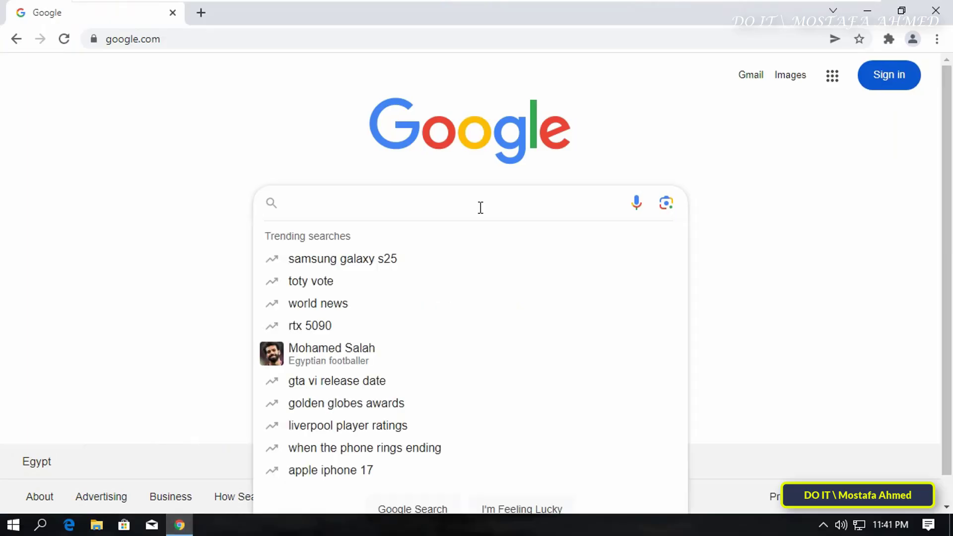
pyautogui.write('vpn radmin download')
pyautogui.press('Return')
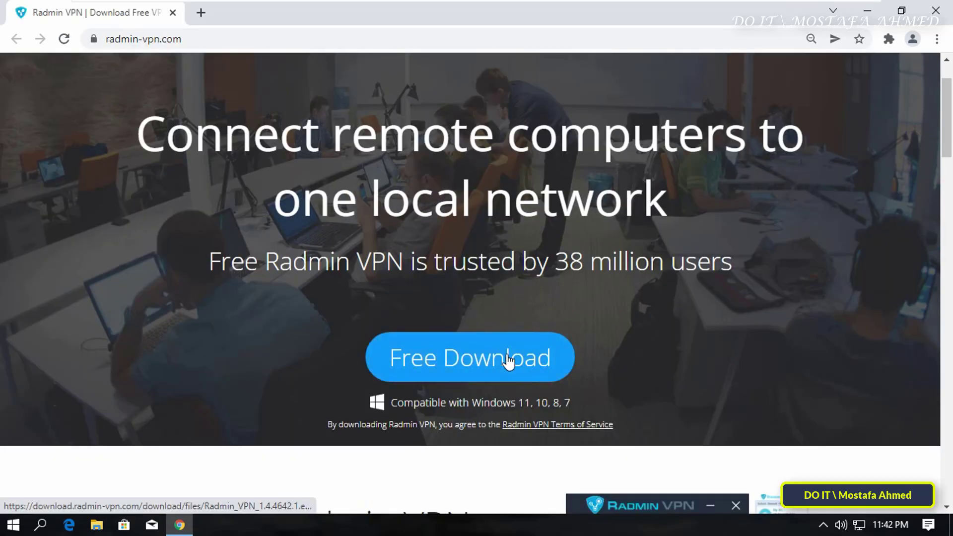
pyautogui.click(508, 361)
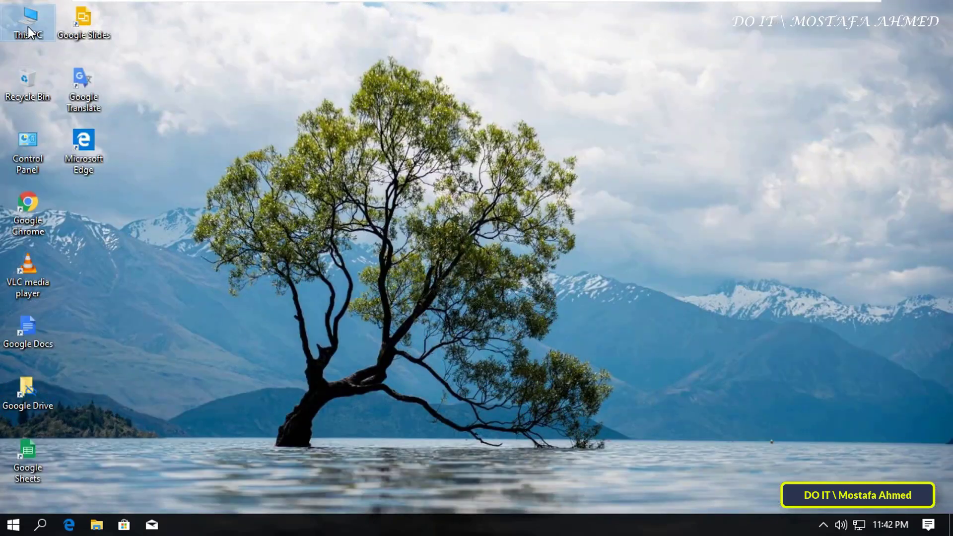
# Run the Radmin_VPN installer from the Downloads folder, install it, then close File Explorer
pyautogui.doubleClick(28, 25)
pyautogui.doubleClick(528, 193)
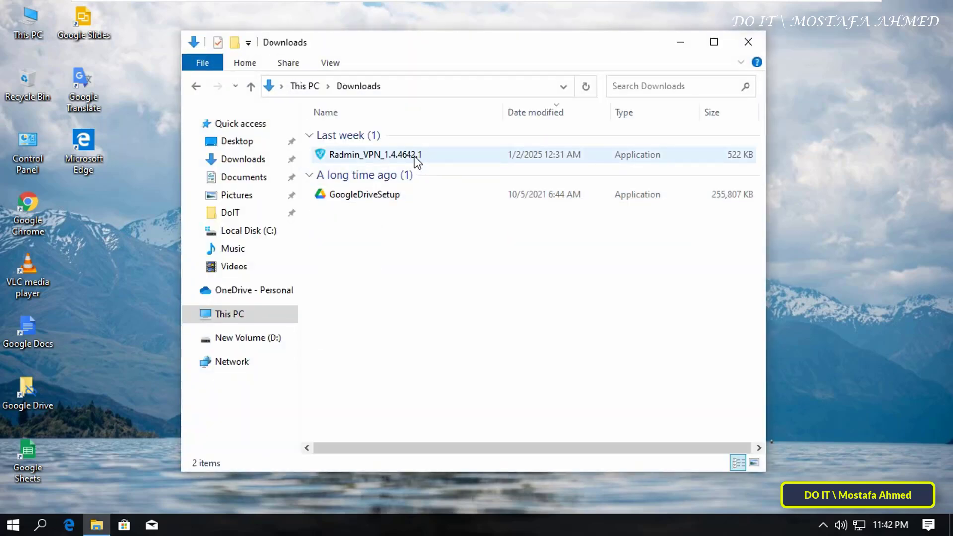
pyautogui.doubleClick(390, 156)
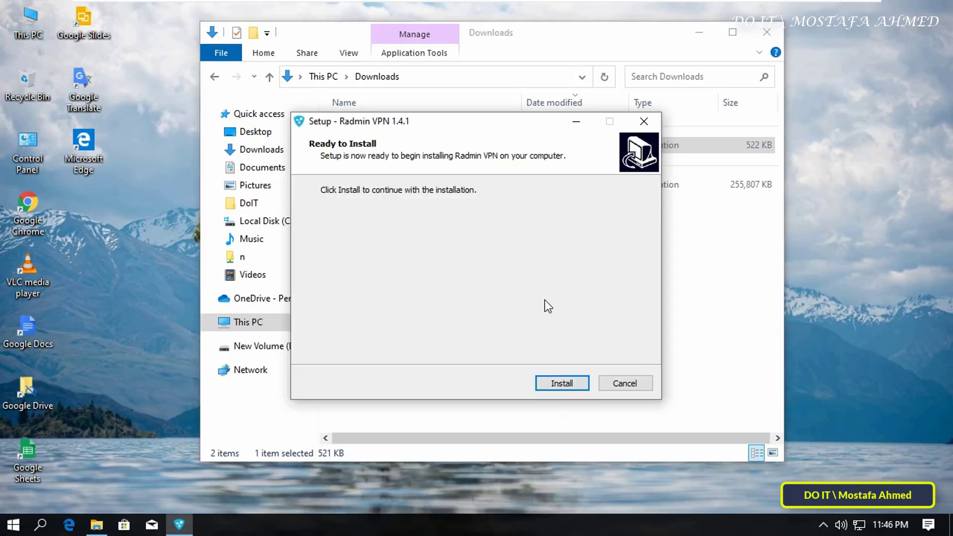
pyautogui.click(551, 380)
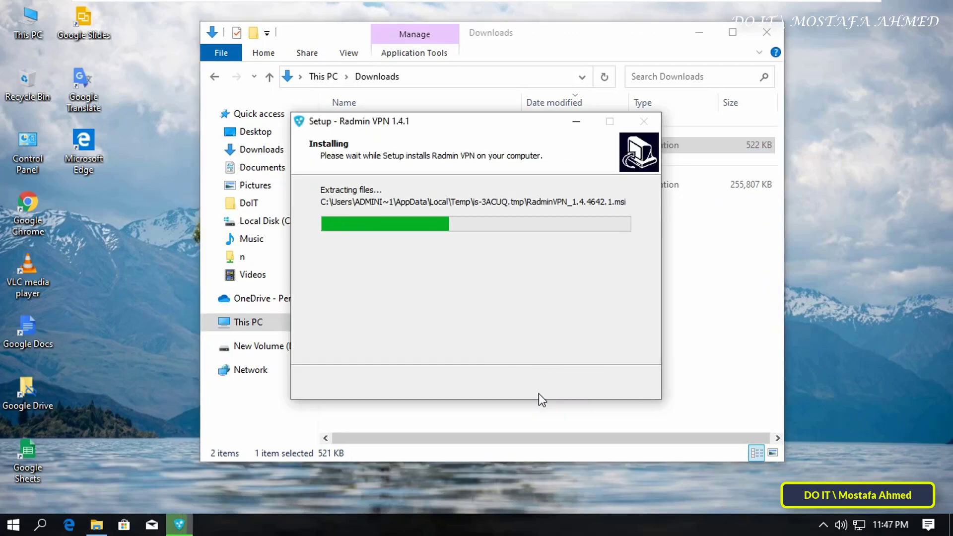
pyautogui.click(769, 34)
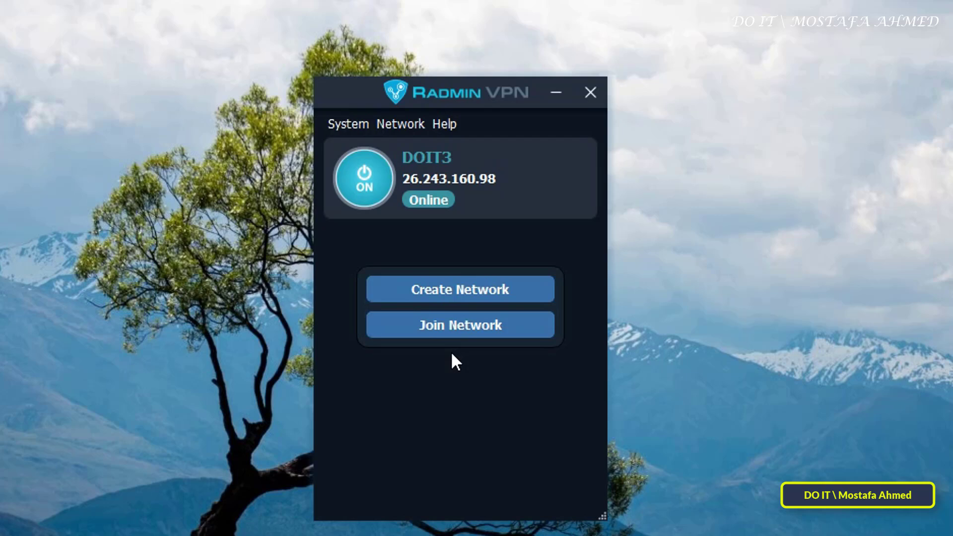
# Create a network named WISOO9 with a password and its confirmation
pyautogui.moveTo(468, 96); pyautogui.dragTo(485, 61)
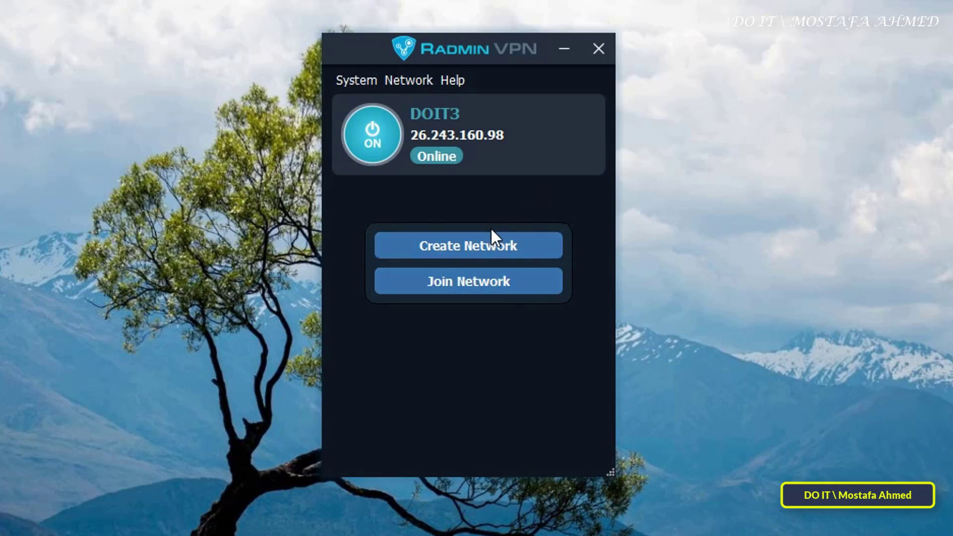
pyautogui.click(401, 81)
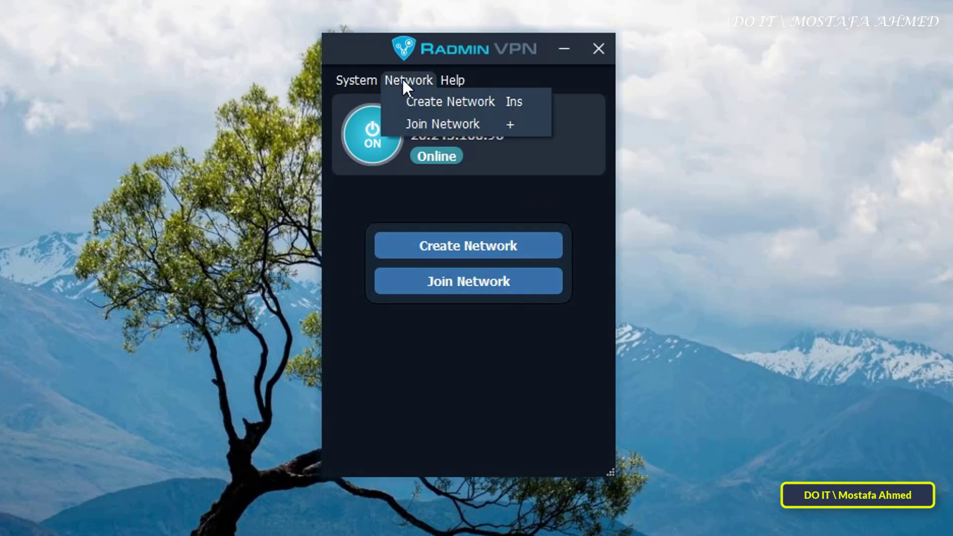
pyautogui.click(412, 101)
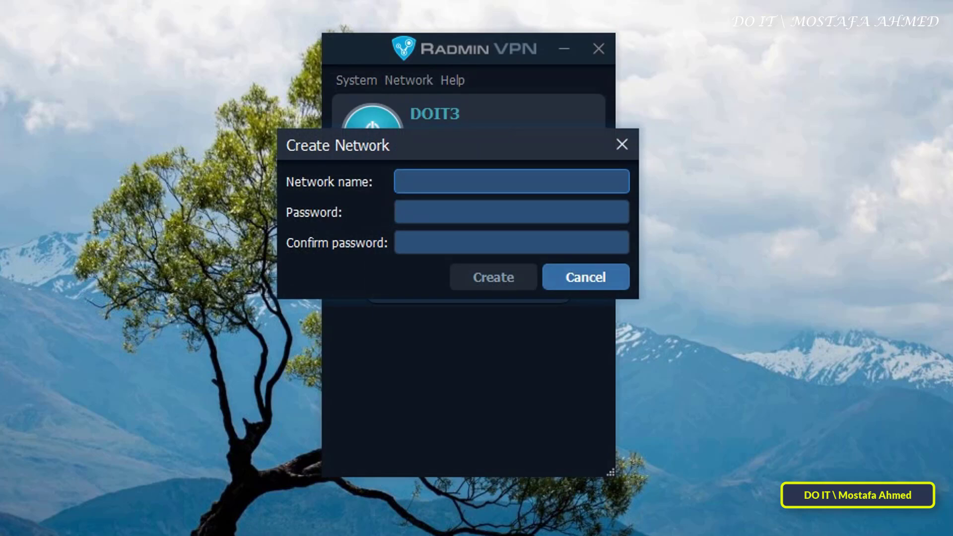
pyautogui.write('WISOO')
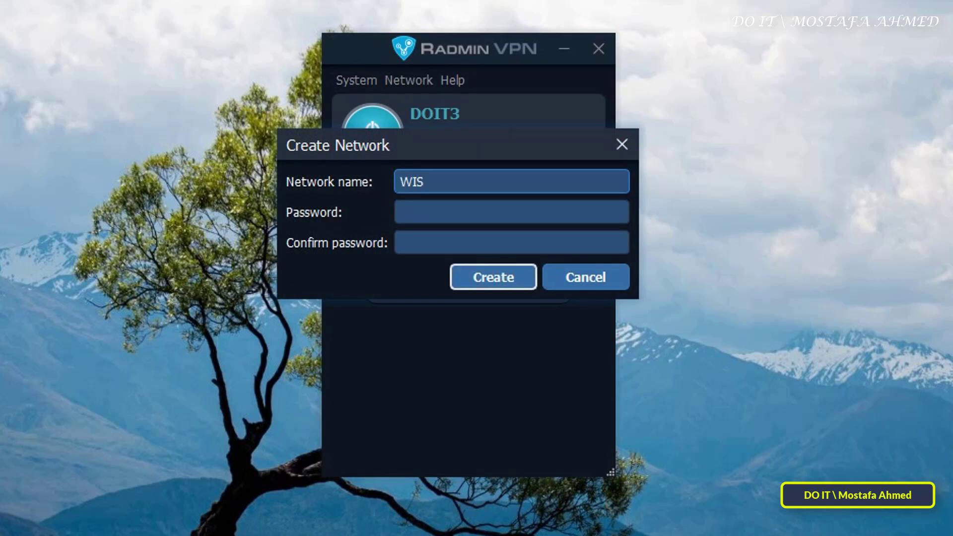
pyautogui.write('9')
pyautogui.press('Tab')
pyautogui.press('Tab')
pyautogui.click(488, 276)
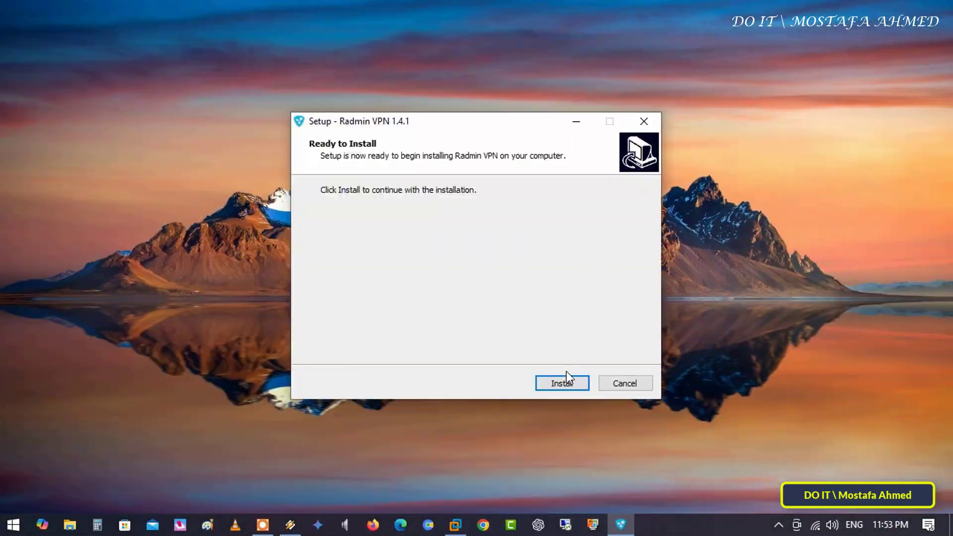
# Install Radmin VPN on the second PC and join WISOO9 using the network password
pyautogui.click(566, 377)
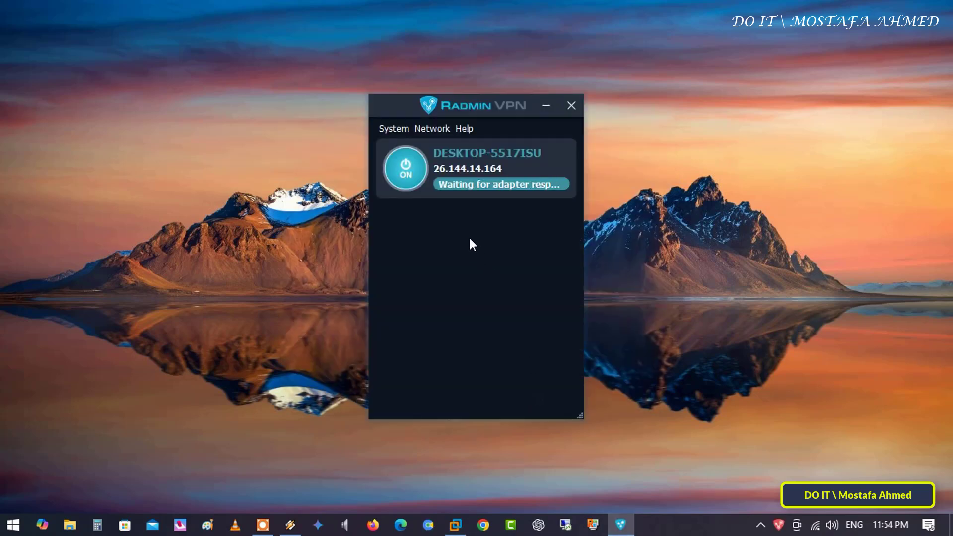
pyautogui.moveTo(511, 101); pyautogui.dragTo(598, 55)
pyautogui.click(560, 236)
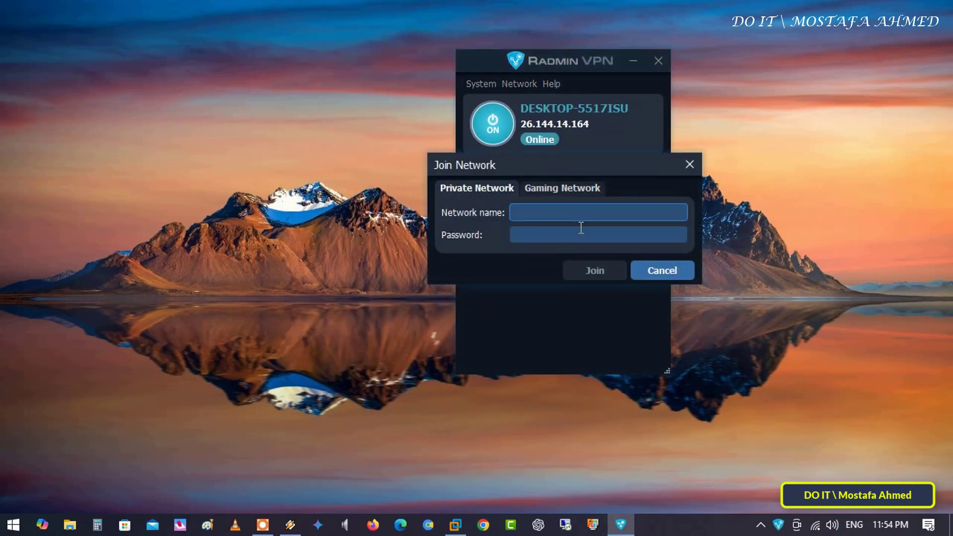
pyautogui.write('WISOO9')
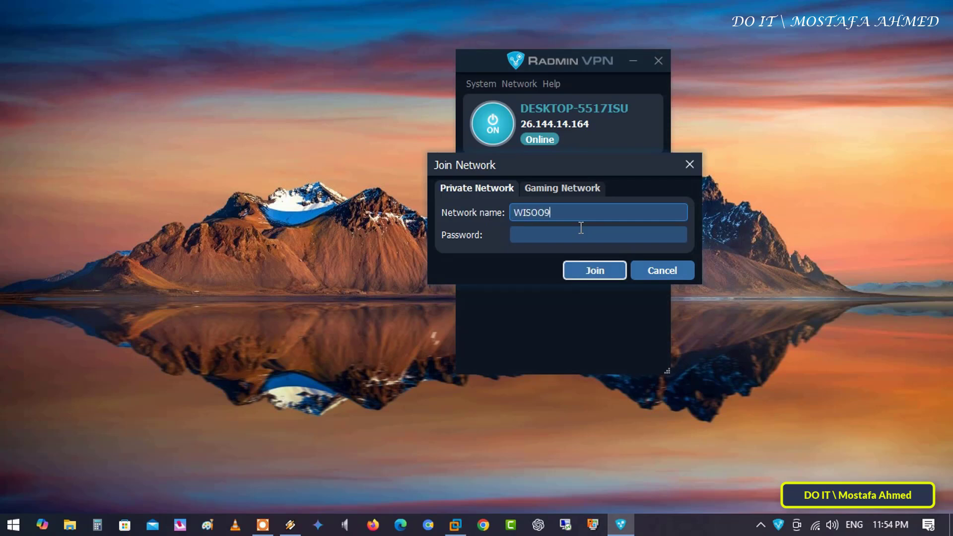
pyautogui.click(580, 228)
pyautogui.click(600, 271)
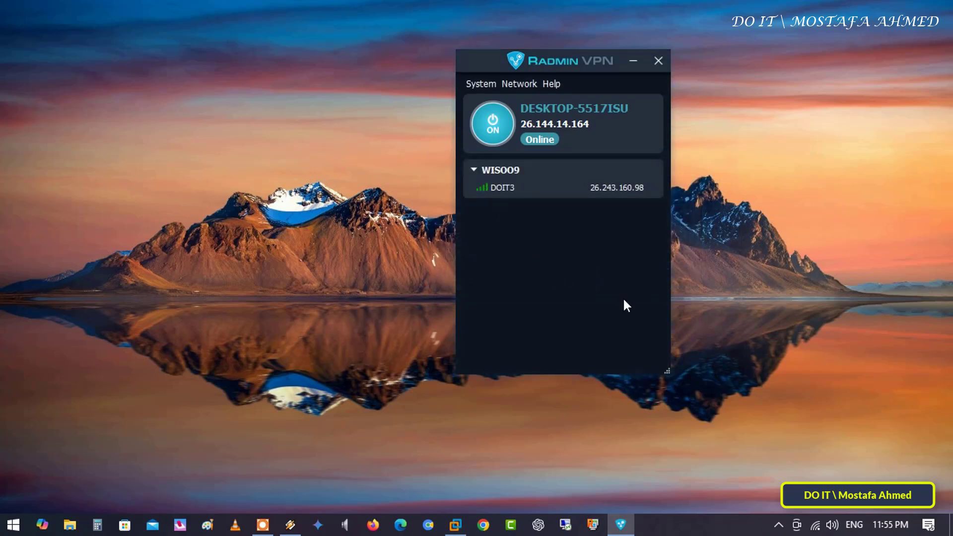
# Launch Radmin Viewer and open a New Connection dialog beside the Radmin VPN window
pyautogui.click(593, 519)
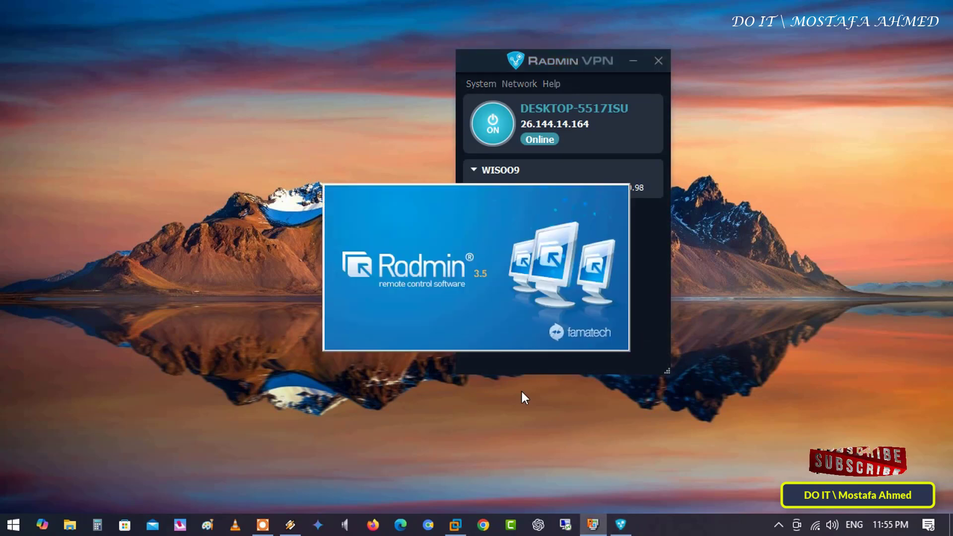
pyautogui.moveTo(563, 63); pyautogui.dragTo(761, 53)
pyautogui.click(92, 132)
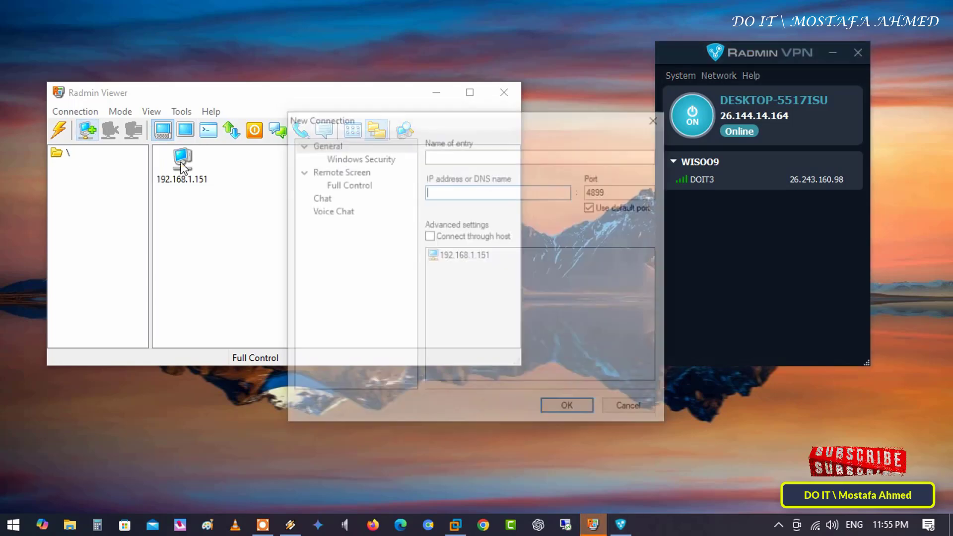
pyautogui.moveTo(447, 112); pyautogui.dragTo(308, 109)
pyautogui.click(329, 185)
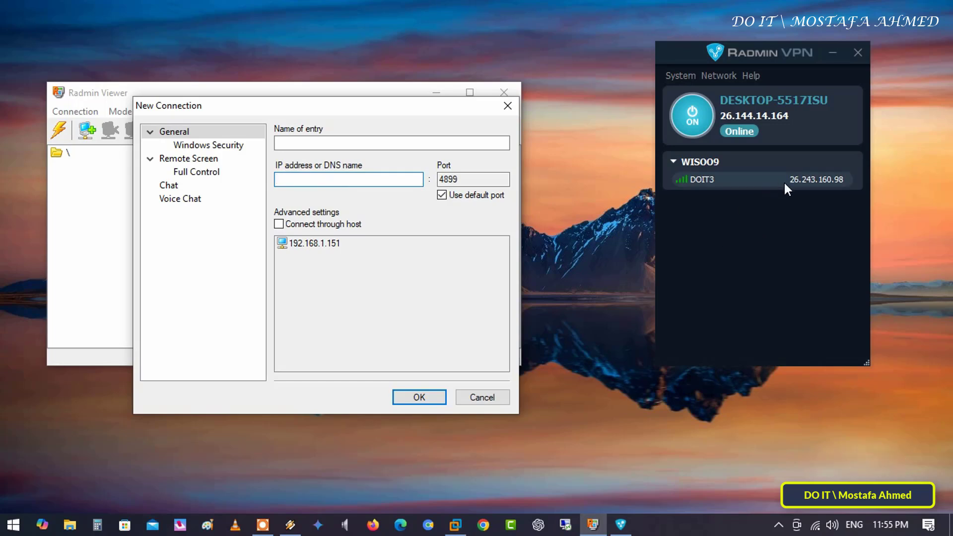
# Paste DOIT3's copied IP 26.243.160.98, name the entry VPN DOIT3, and save it
pyautogui.rightClick(805, 179)
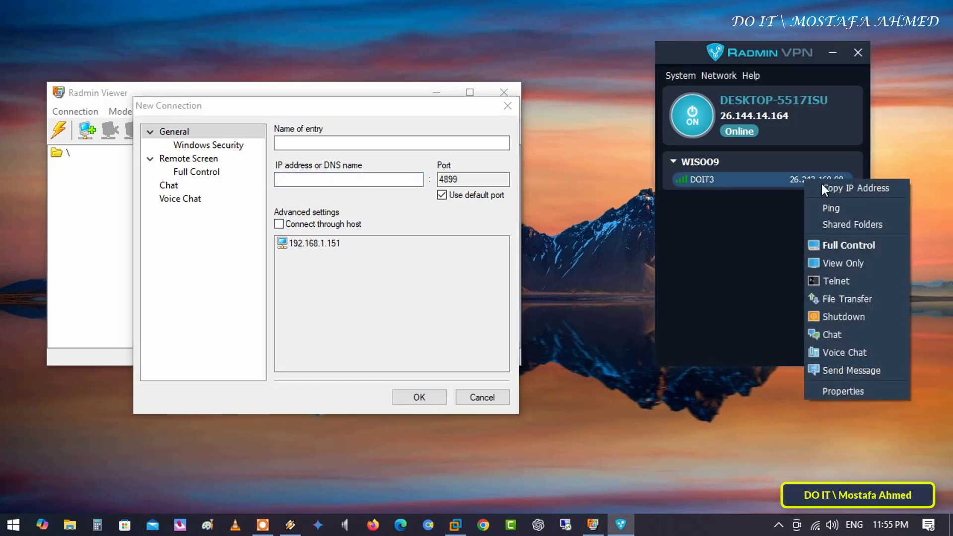
pyautogui.click(859, 188)
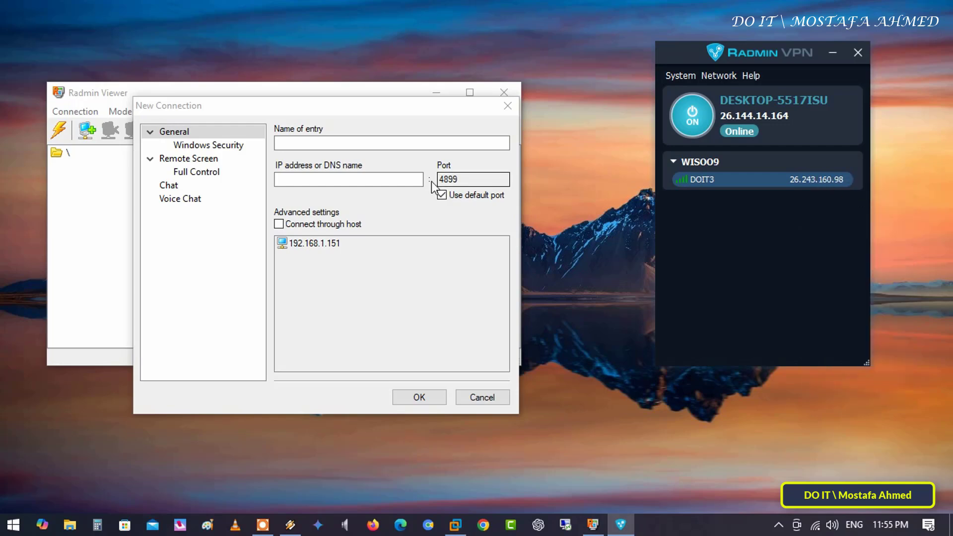
pyautogui.click(397, 179)
pyautogui.rightClick(395, 179)
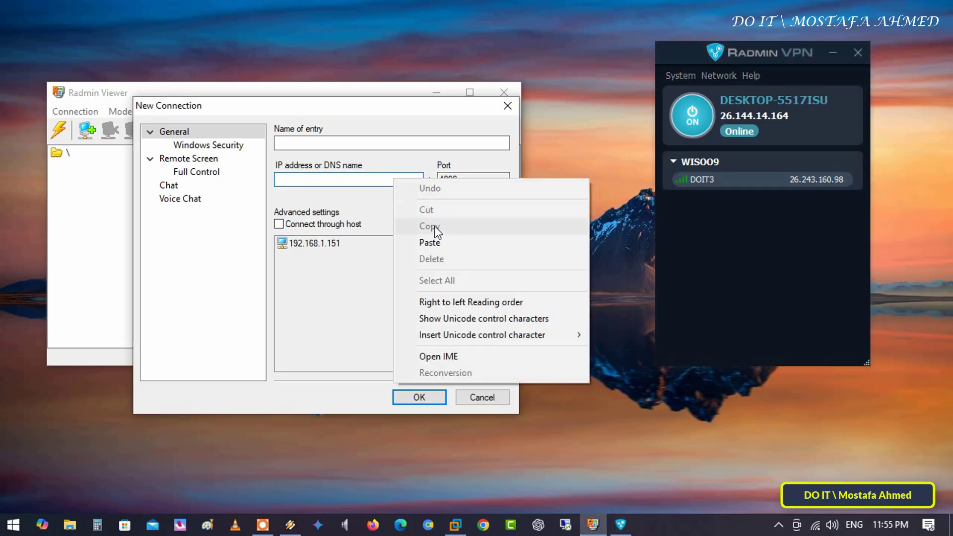
pyautogui.click(430, 241)
pyautogui.click(364, 142)
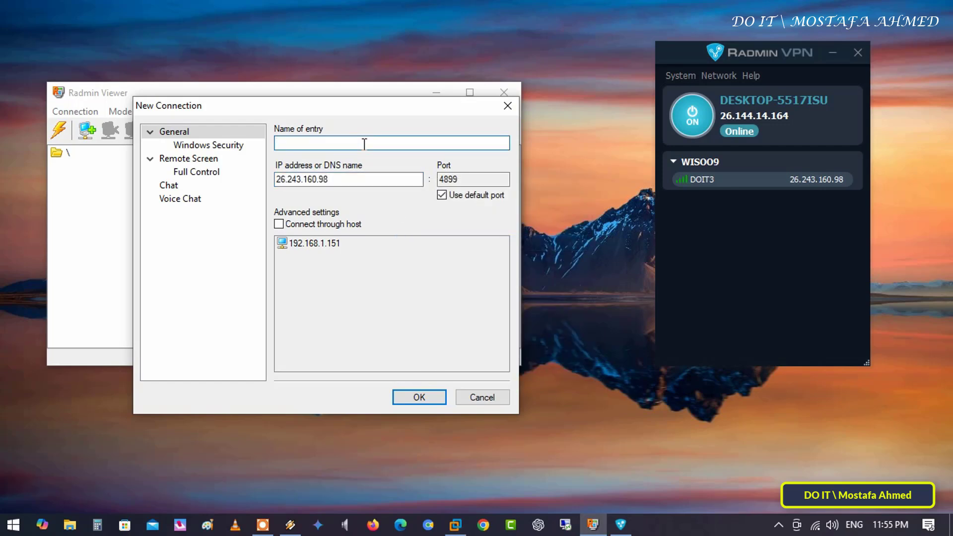
pyautogui.write('VPN DOIT3')
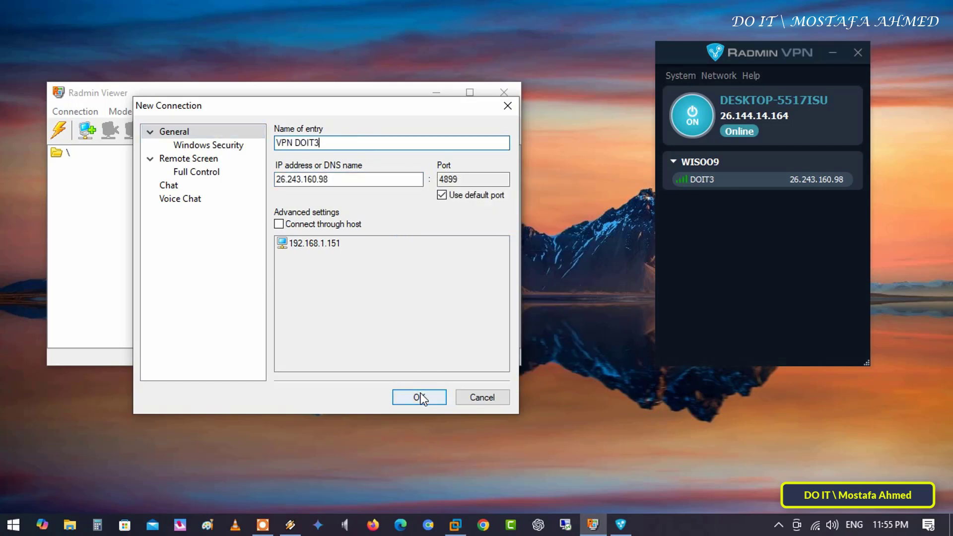
pyautogui.click(421, 397)
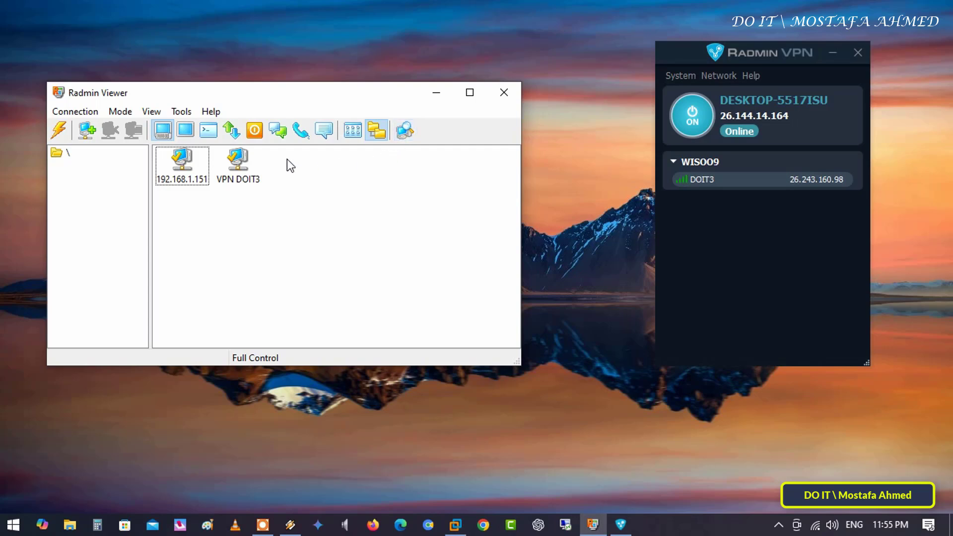
pyautogui.click(235, 172)
# Start a Full Control session with VPN DOIT3 and enter the login password
pyautogui.rightClick(236, 175)
pyautogui.click(256, 182)
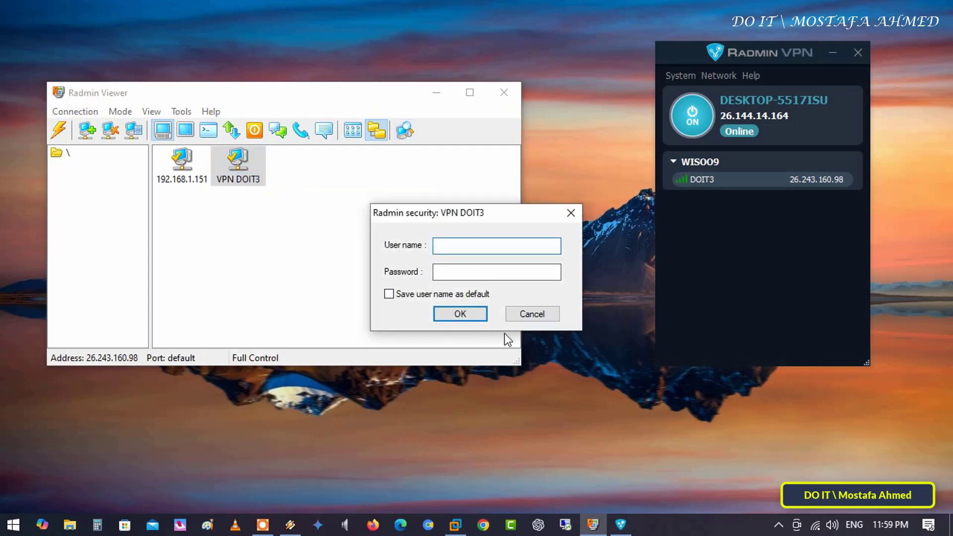
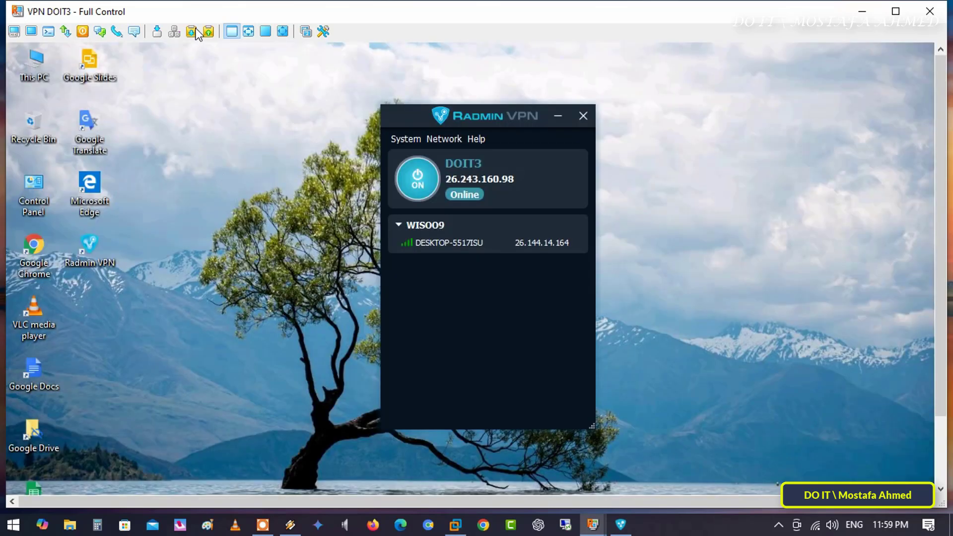
# Resize and reposition the Full Control window to show the whole remote desktop
pyautogui.moveTo(169, 11); pyautogui.dragTo(315, 297)
pyautogui.moveTo(419, 299); pyautogui.dragTo(238, 128)
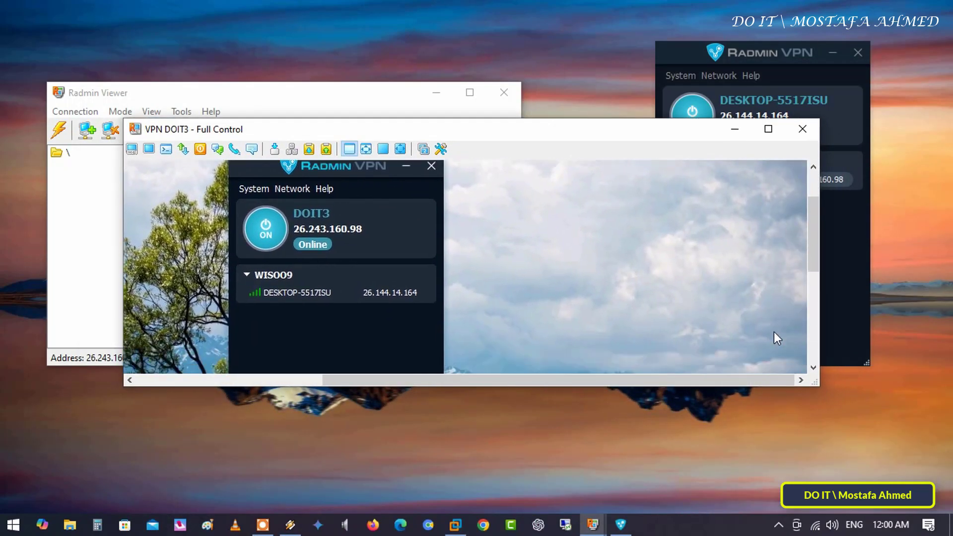
pyautogui.moveTo(813, 381); pyautogui.dragTo(827, 501)
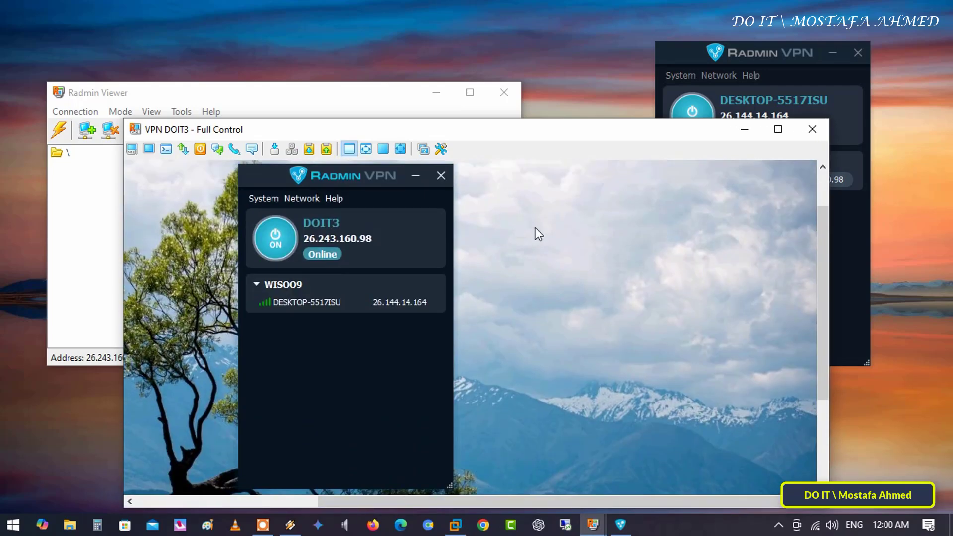
pyautogui.moveTo(502, 131); pyautogui.dragTo(385, 34)
pyautogui.moveTo(710, 408); pyautogui.dragTo(911, 494)
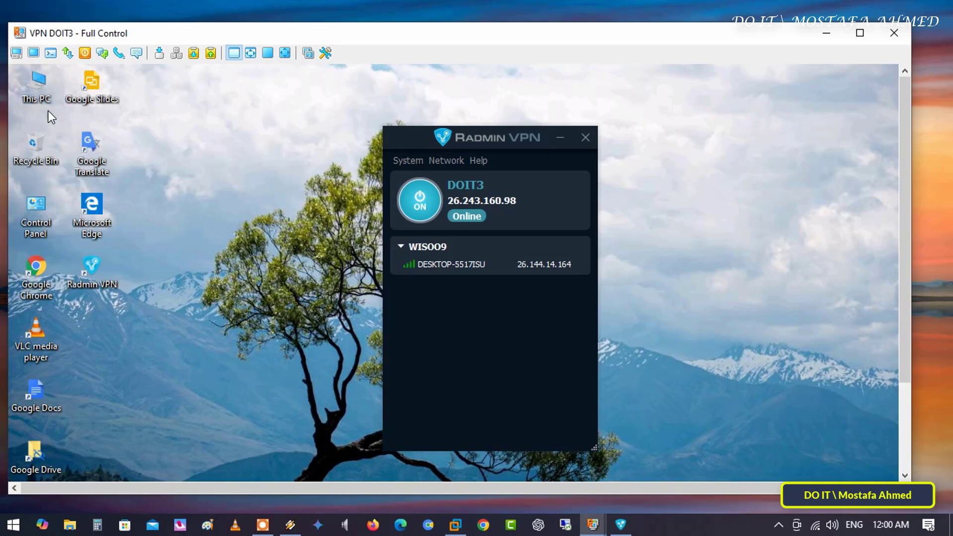
# Open and close This PC on the remote computer, then minimize its Radmin VPN window
pyautogui.doubleClick(48, 108)
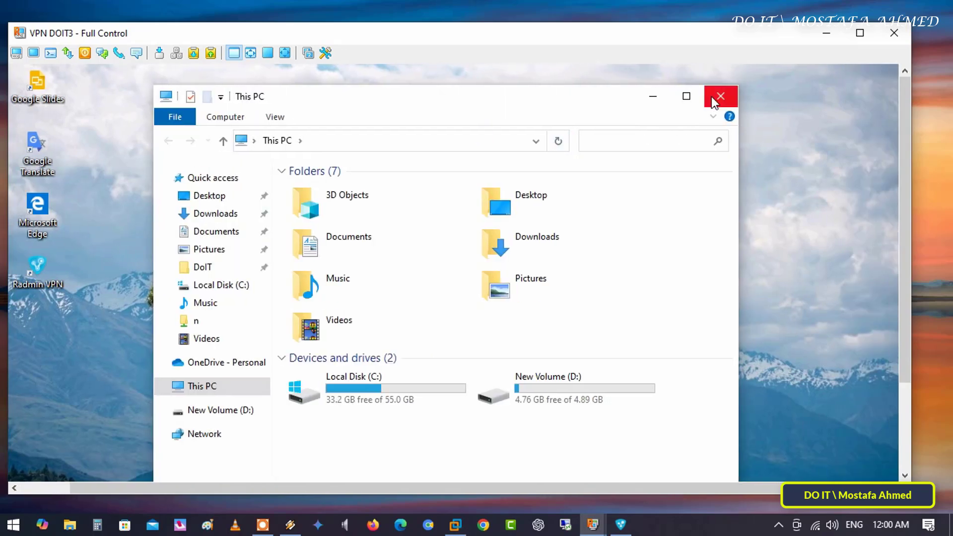
pyautogui.click(713, 100)
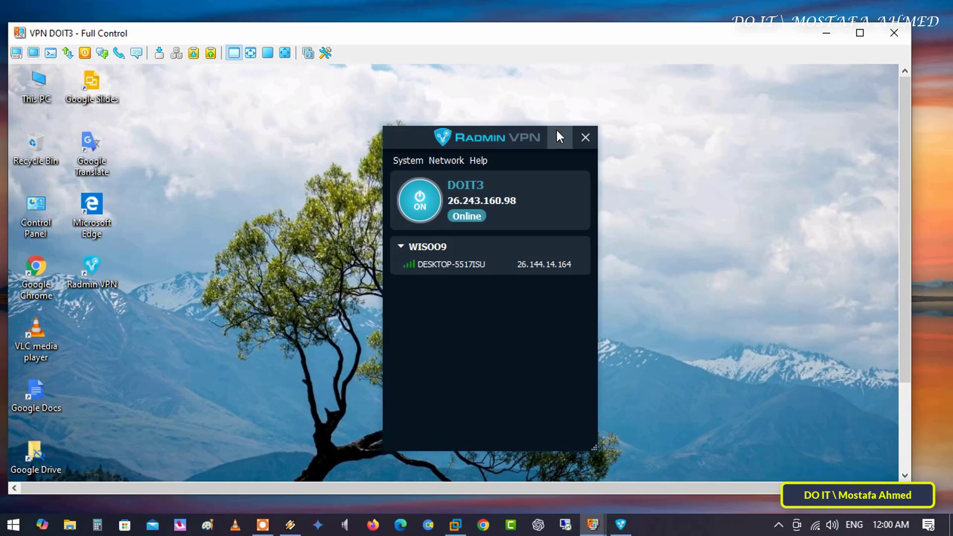
pyautogui.click(558, 134)
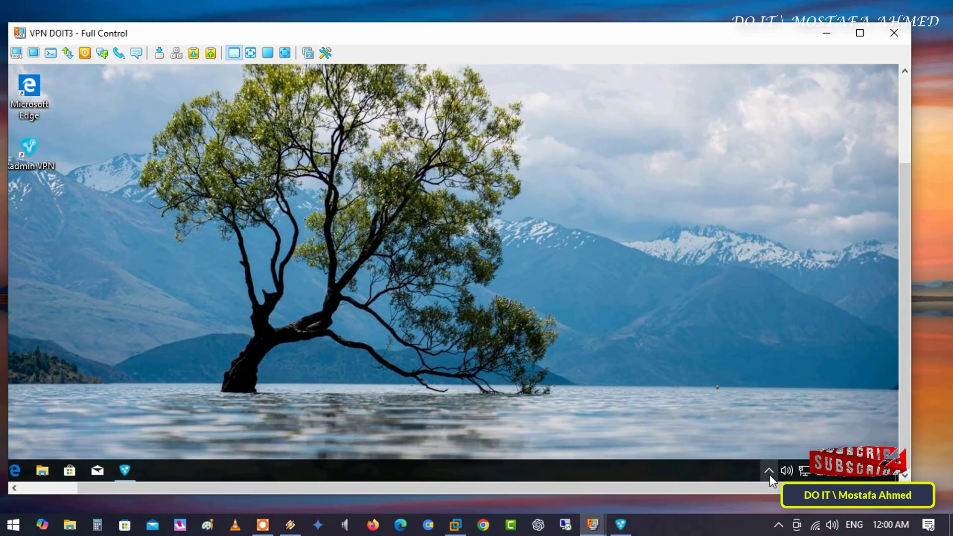
# Check the remote tray icons' tooltip, then close the Full Control window
pyautogui.click(769, 471)
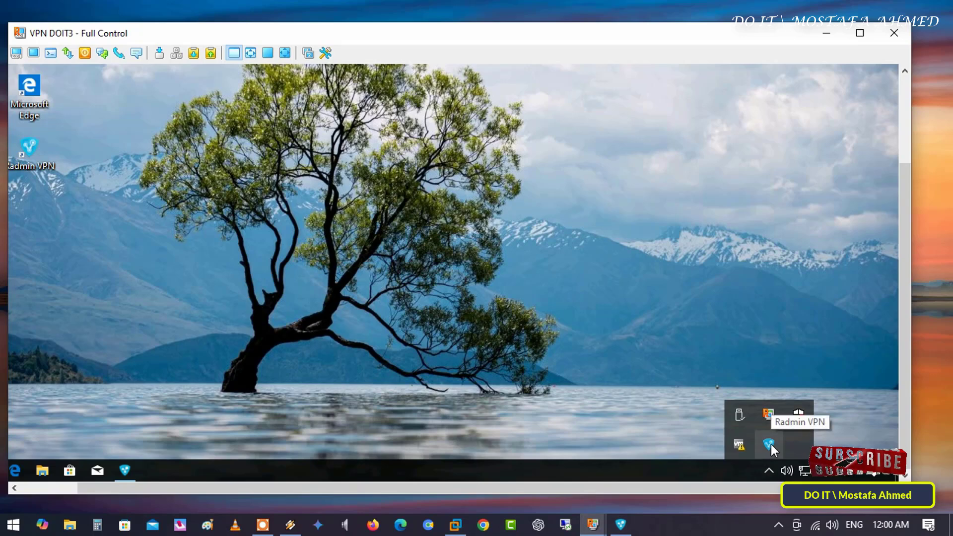
pyautogui.moveTo(770, 415)
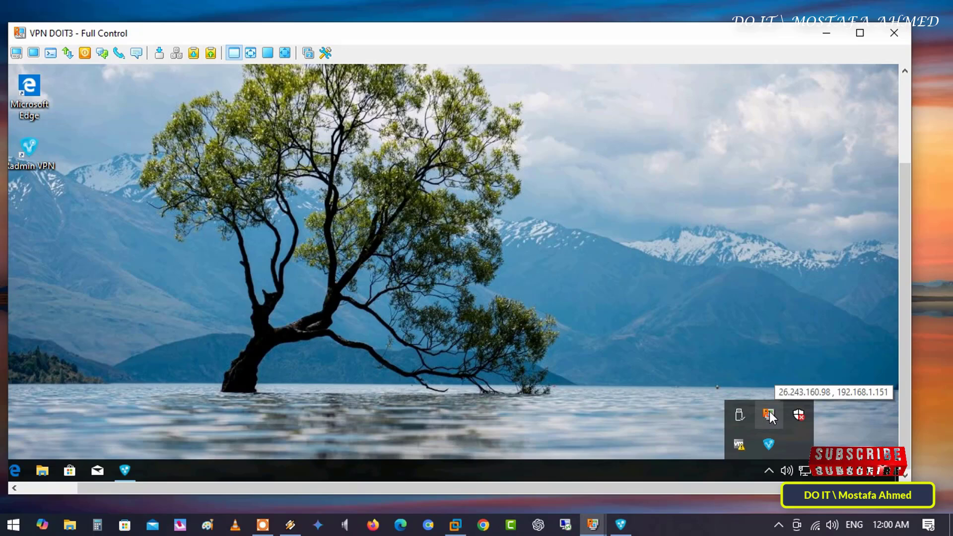
pyautogui.click(592, 413)
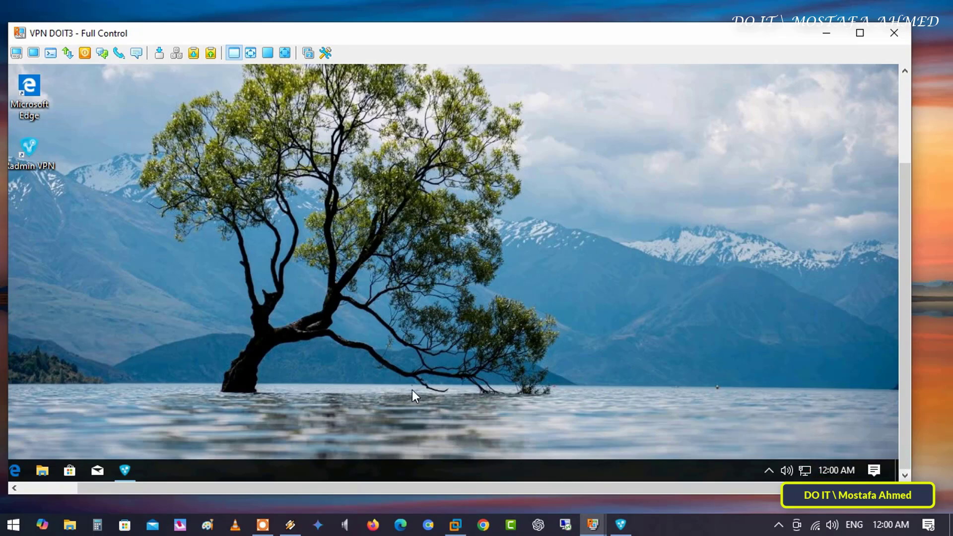
pyautogui.scroll(3, 625, 258)
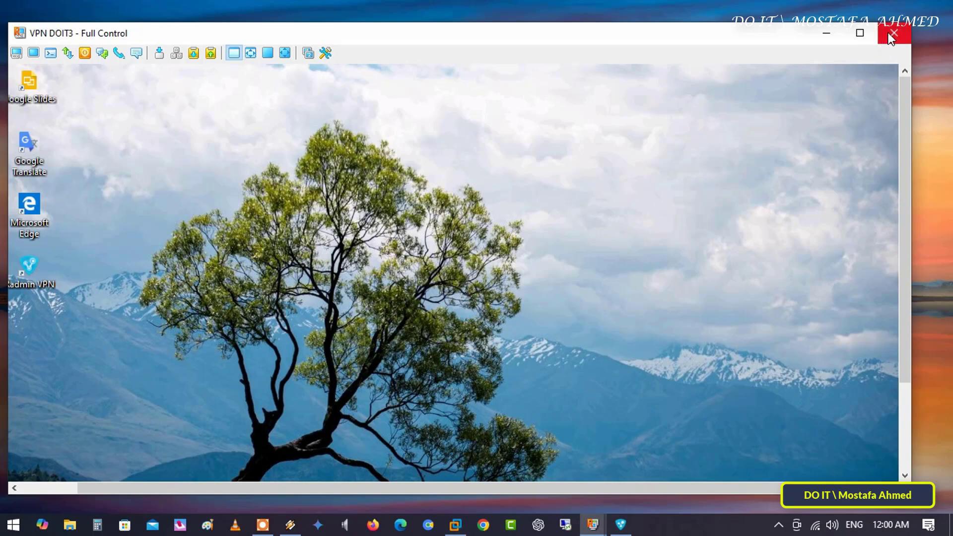
pyautogui.click(891, 35)
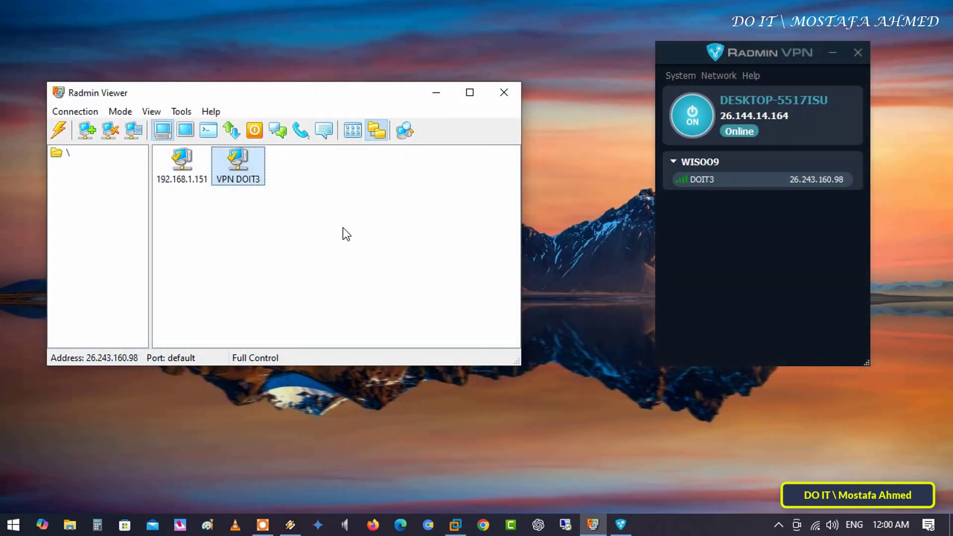
pyautogui.click(345, 230)
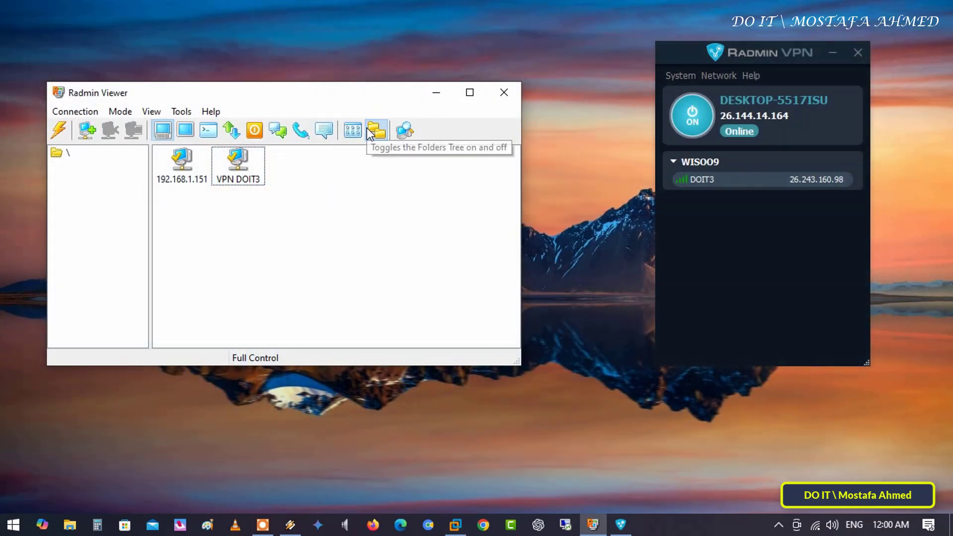